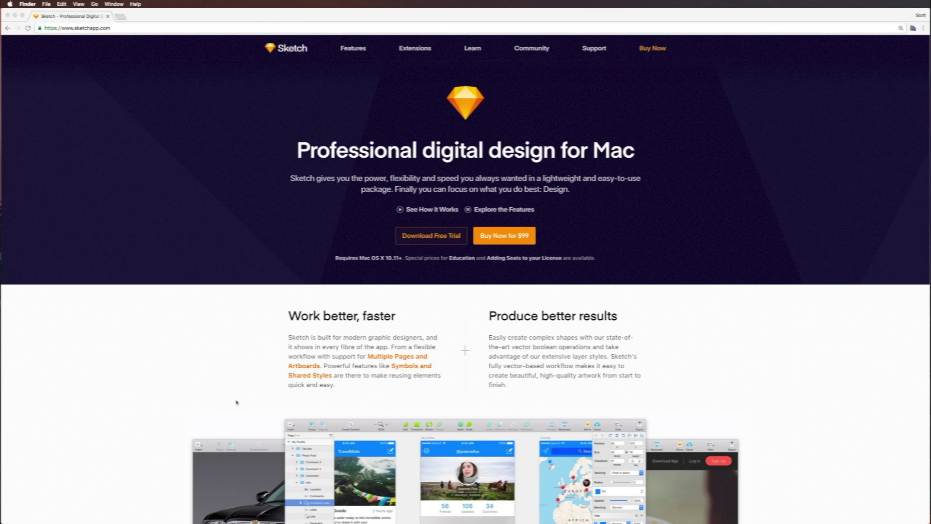
scroll(237, 401, "down", 5)
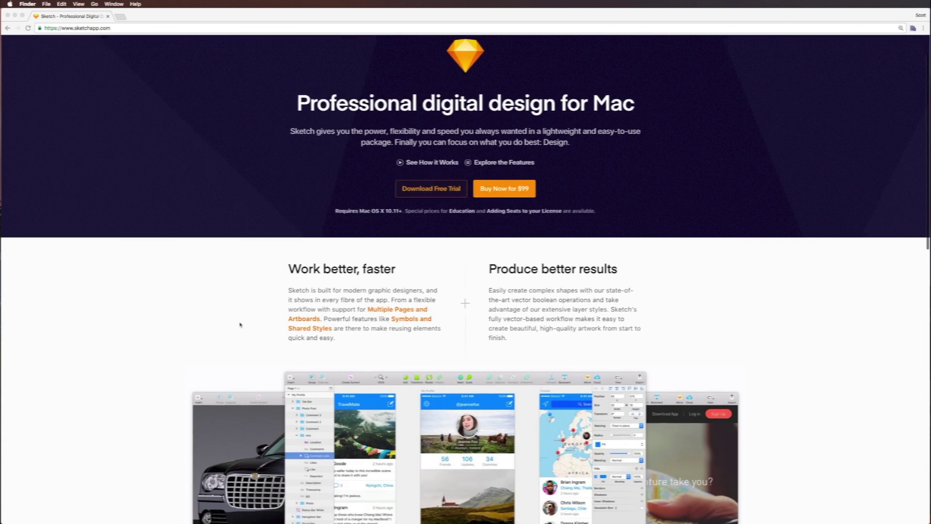
scroll(240, 325, "down", 5)
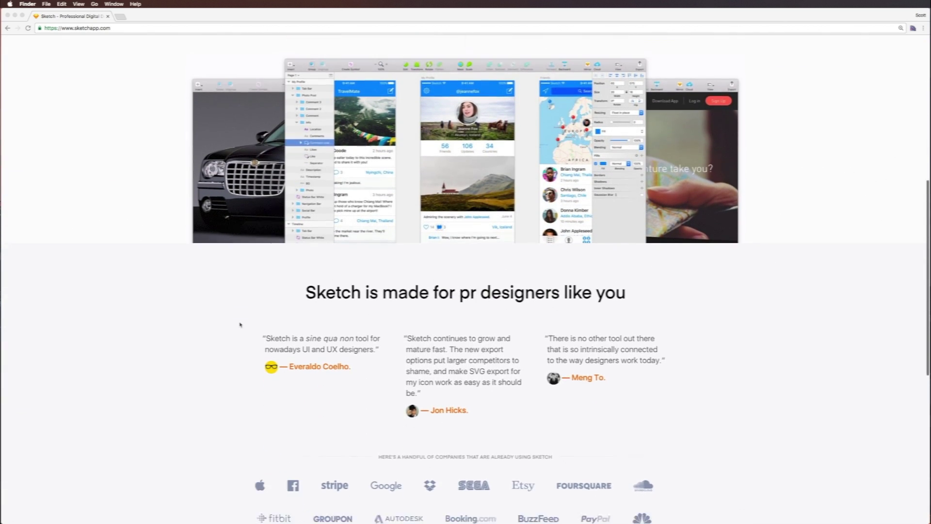
scroll(240, 325, "down", 5)
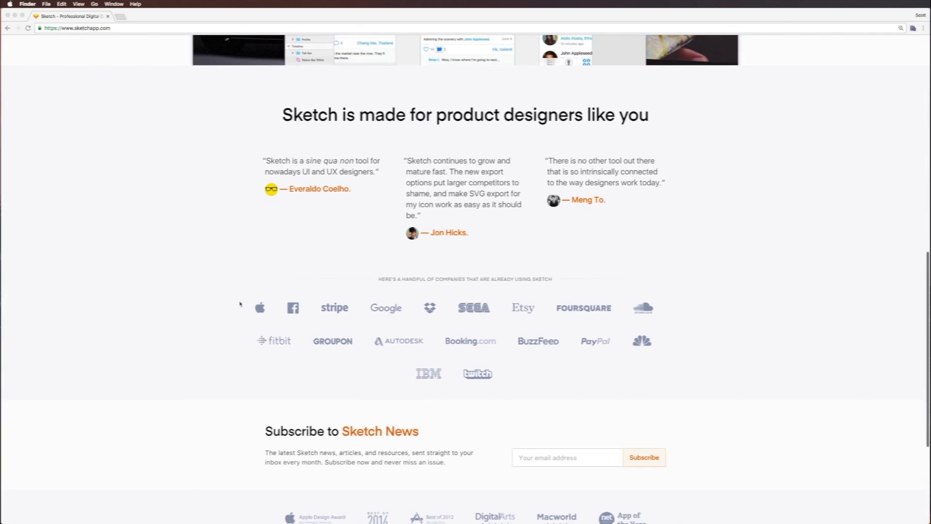
scroll(240, 313, "down", 3)
scroll(240, 303, "up", 10)
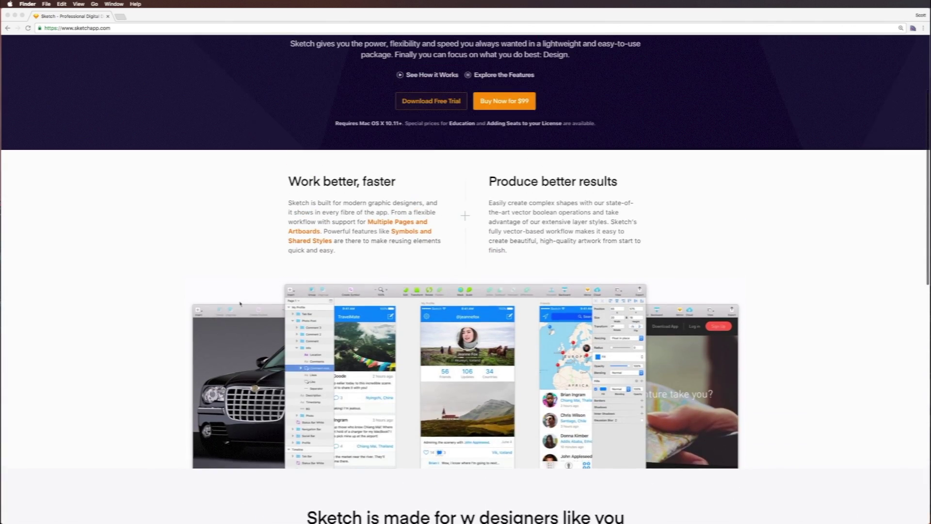
scroll(240, 304, "up", 5)
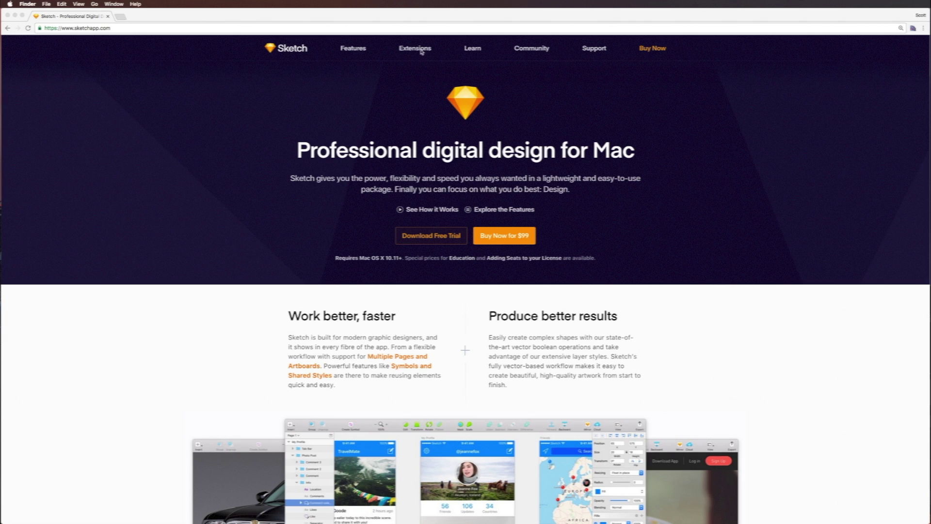
- Open Sketchapp.com's Learn Sketch page with its video tutorials
left_click(472, 48)
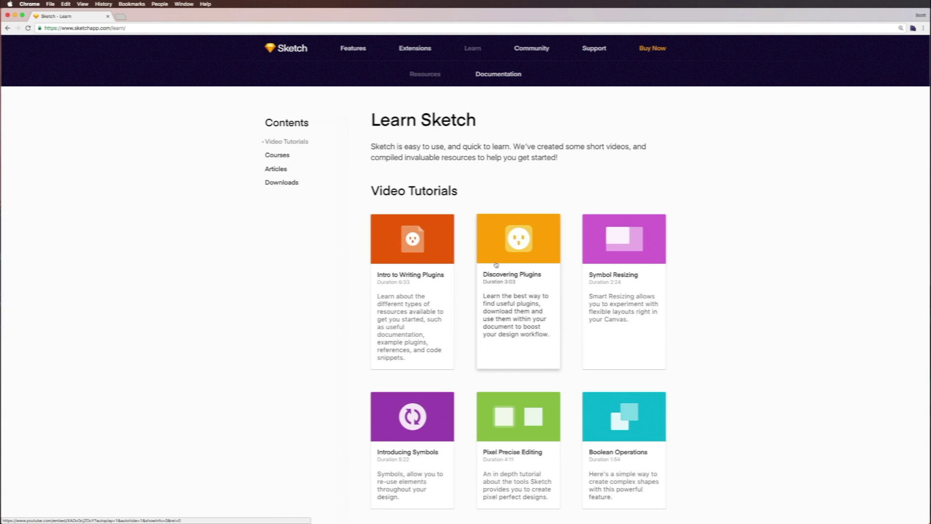
- Return to the Sketch homepage and download the free trial as sketch.zip
left_click(291, 50)
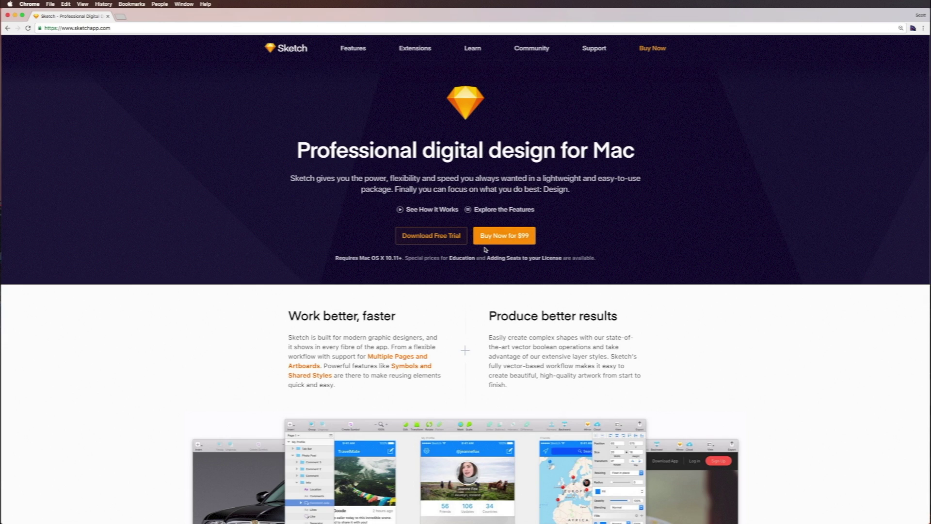
left_click(408, 237)
left_click(449, 239)
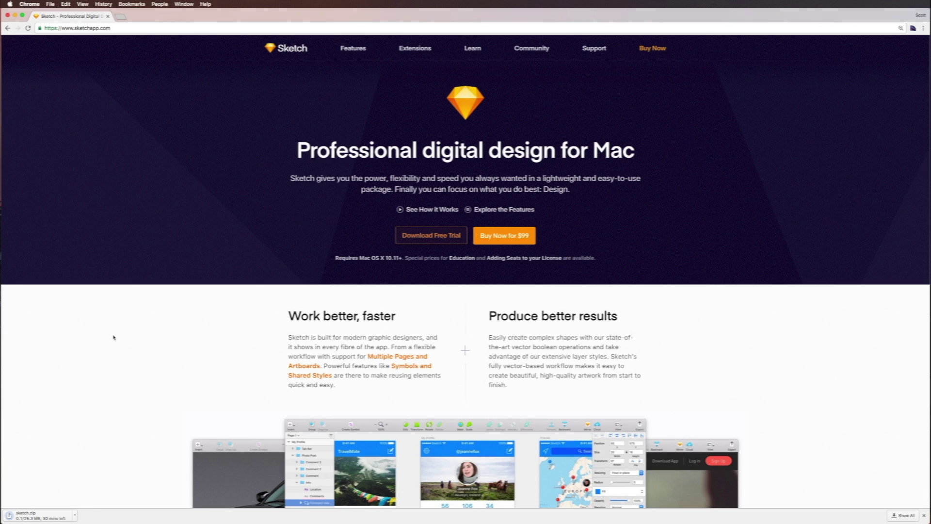
- Unpack sketch.zip and move Sketch.app into the Applications folder
left_click(39, 515)
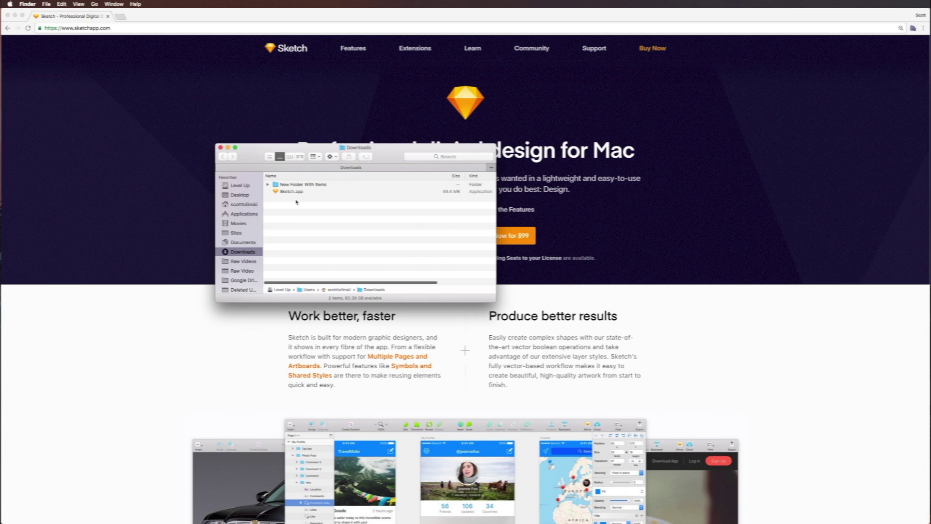
left_click(293, 192)
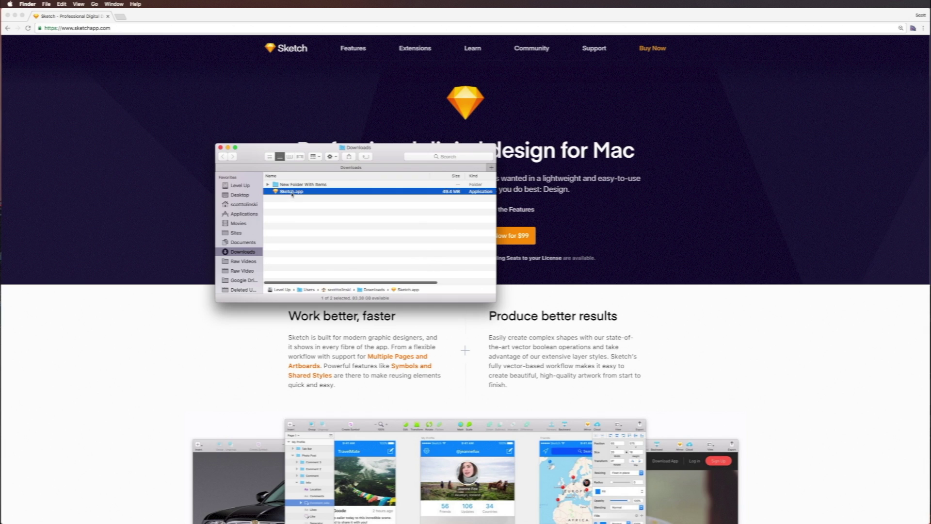
mouse_move(293, 192)
left_mouse_down()
mouse_move(244, 229)
mouse_move(242, 214)
left_mouse_up()
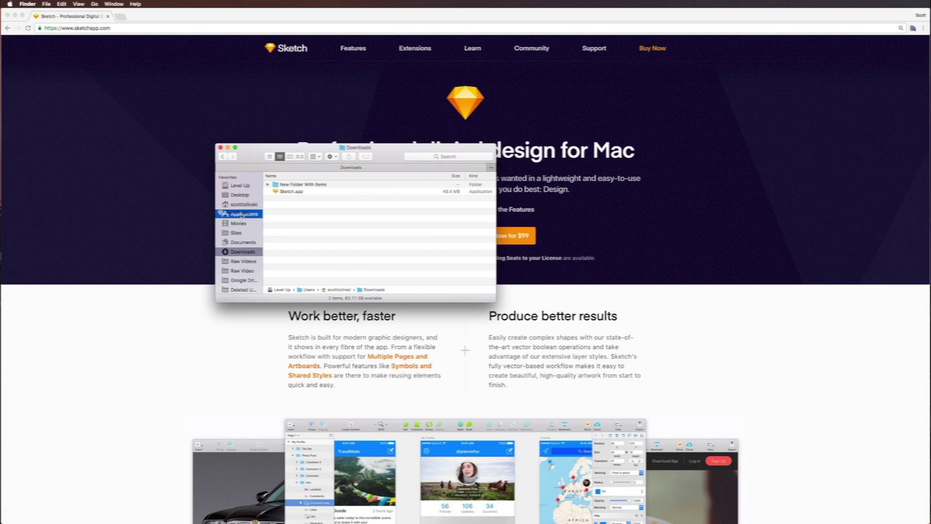
- Add Sketch.app from Applications to the Dock and close the Finder window
left_click(242, 214)
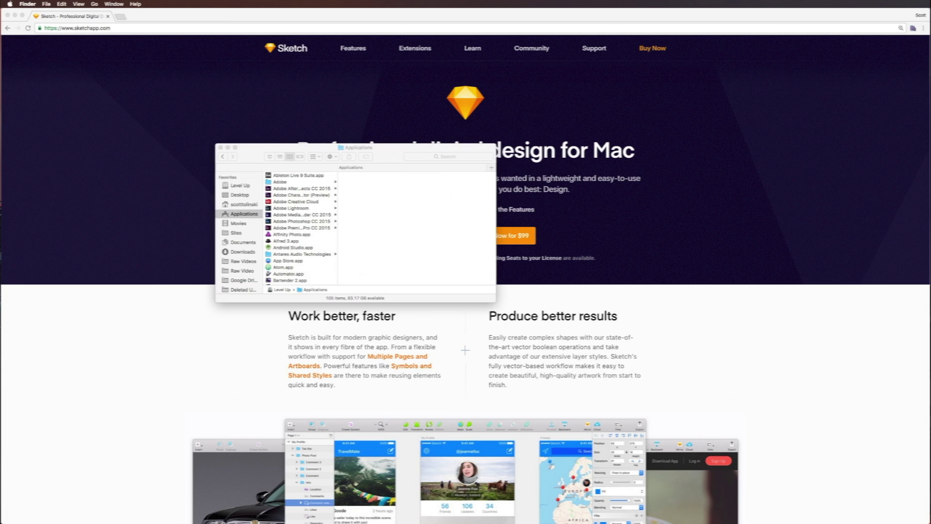
left_click(315, 199)
scroll(315, 199, "down", 5)
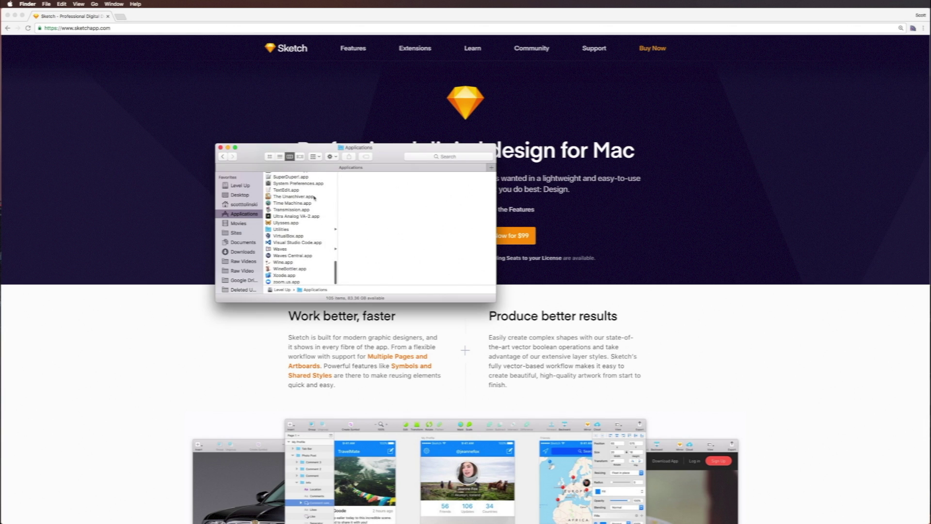
scroll(316, 198, "down", 5)
scroll(315, 199, "down", 5)
scroll(315, 199, "up", 5)
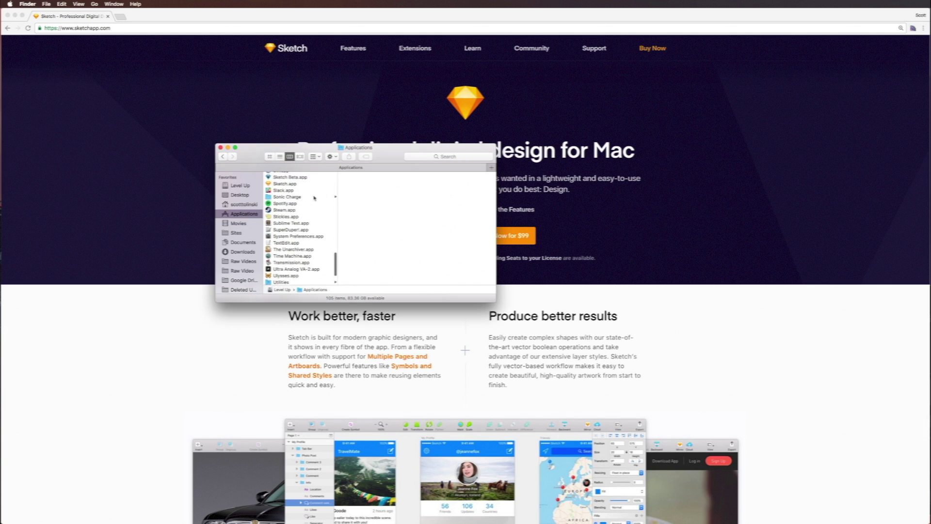
scroll(305, 205, "up", 3)
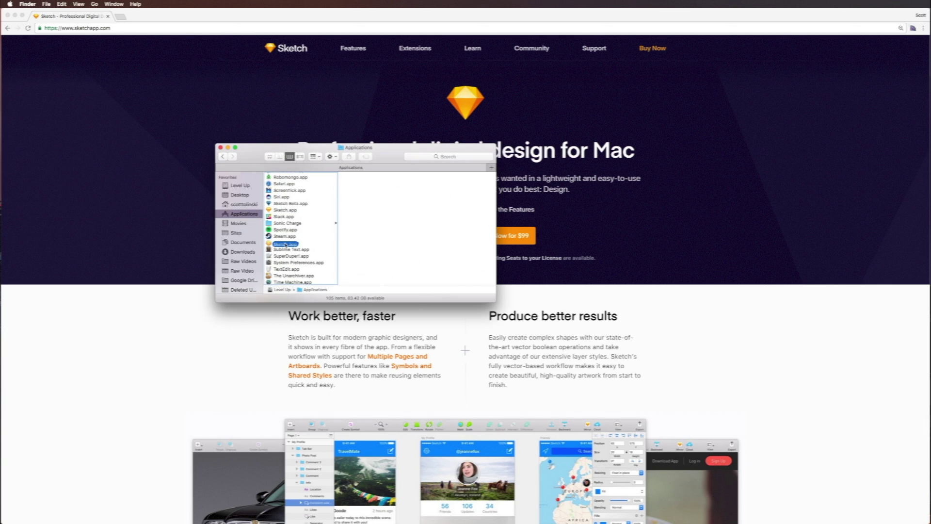
left_click_drag(518, 511, 550, 514)
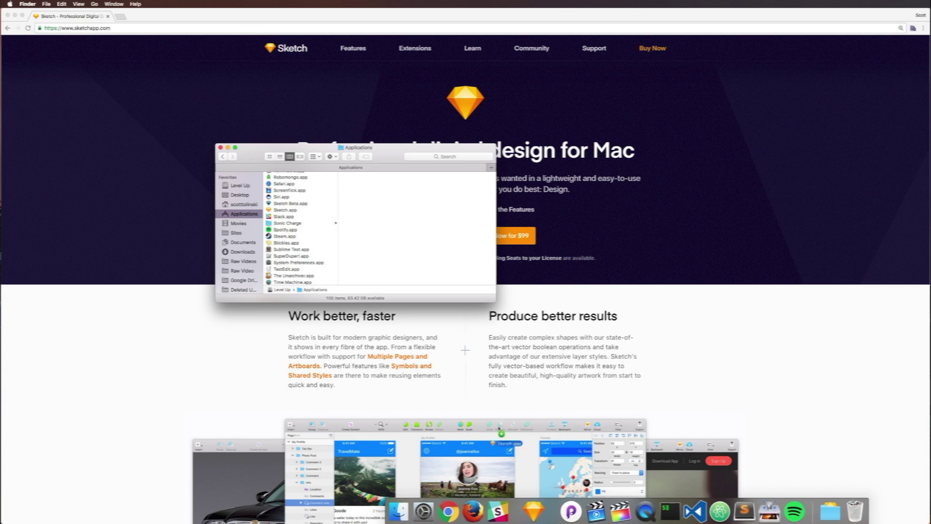
key("super+q")
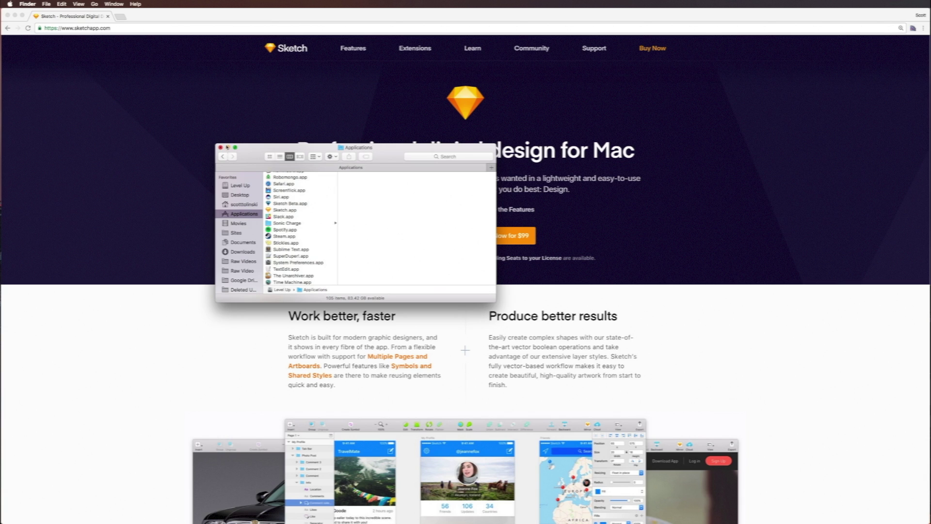
left_click(220, 147)
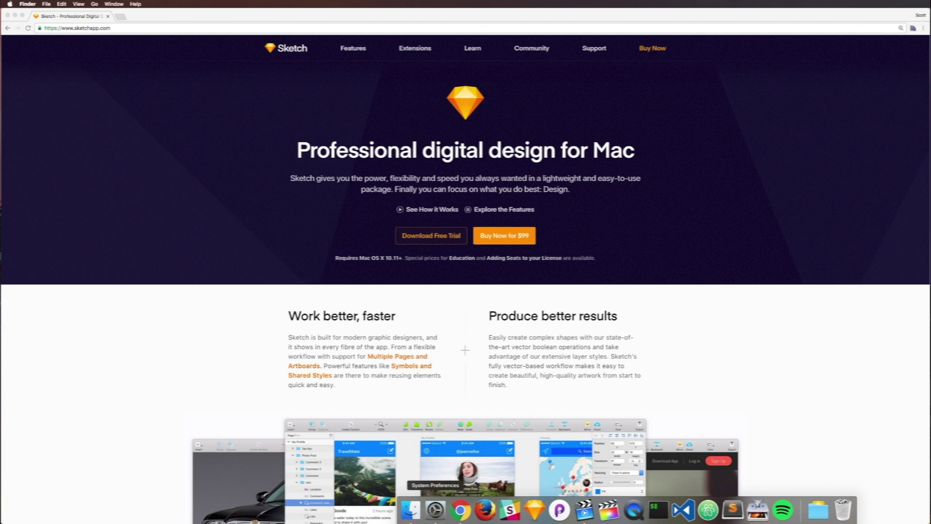
mouse_move(534, 509)
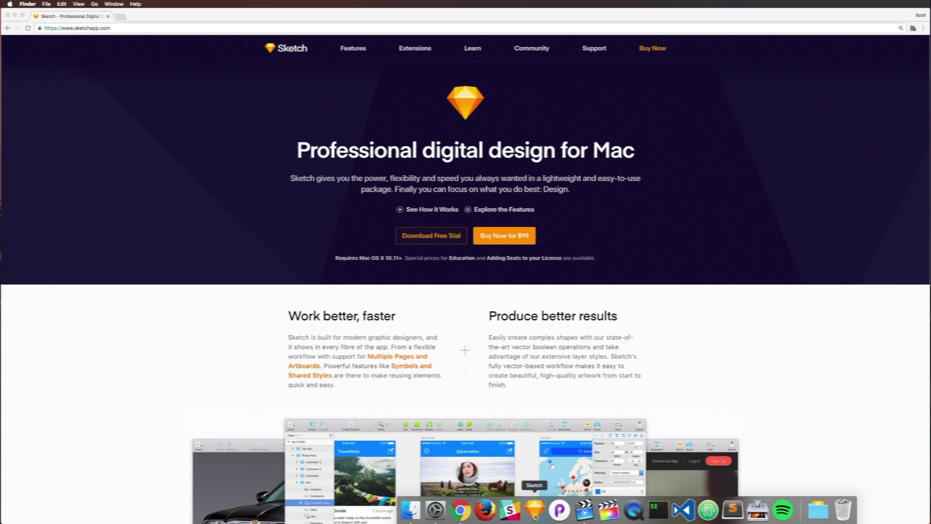
- Launch Sketch from the Dock, centre its Welcome window, and browse templates and recent documents
left_click(534, 511)
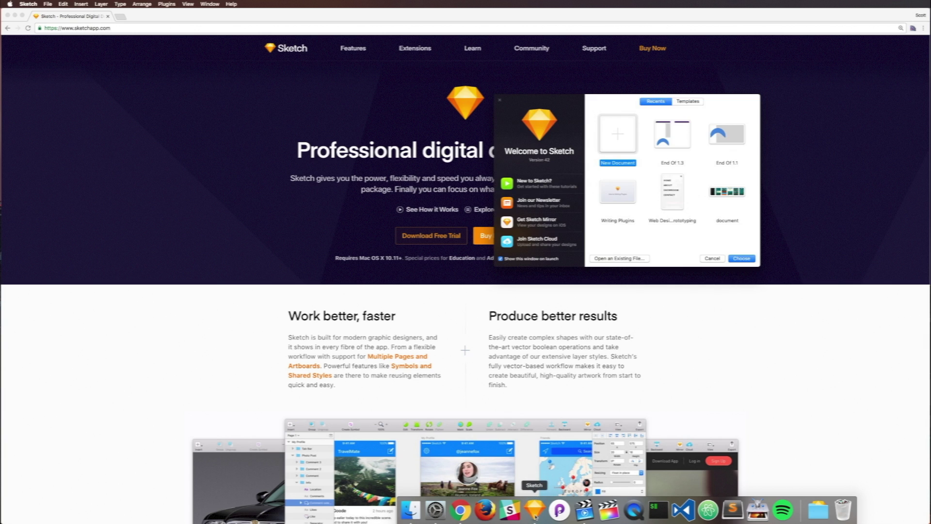
left_click_drag(580, 109, 359, 198)
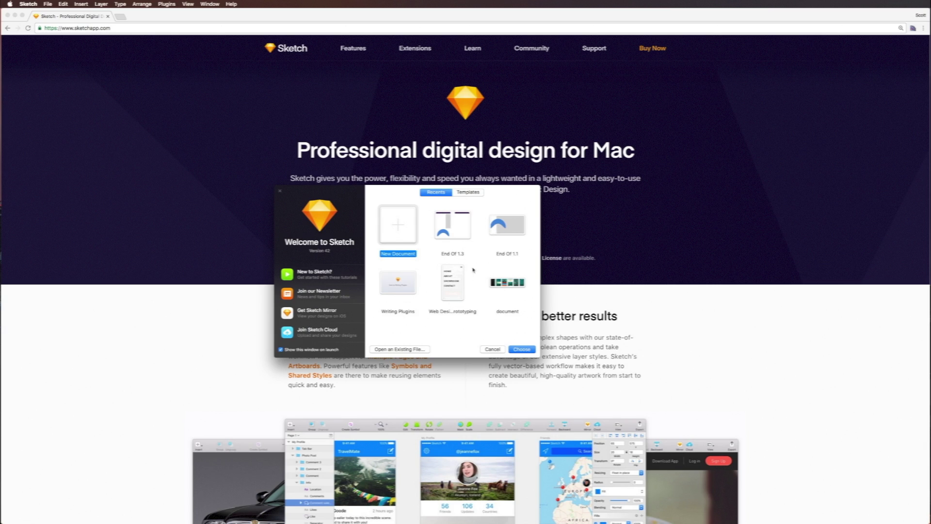
left_click(468, 193)
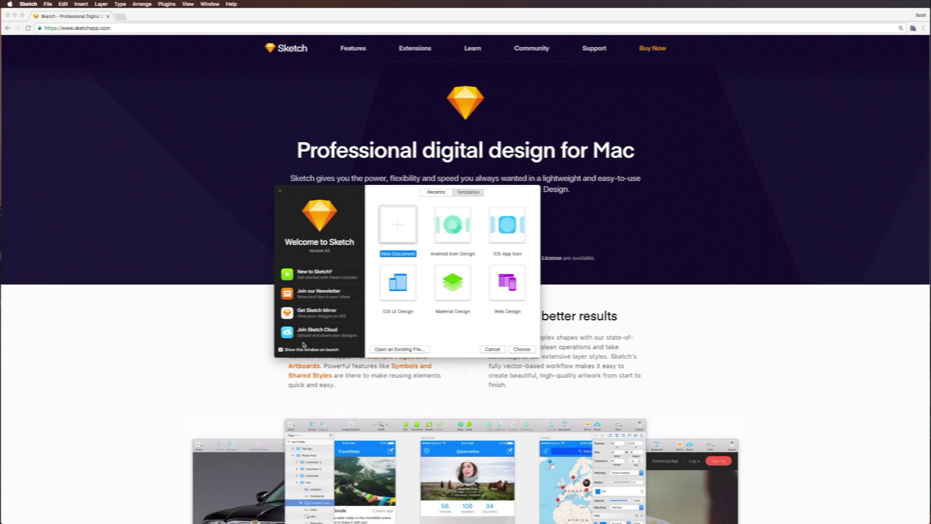
left_click(281, 350)
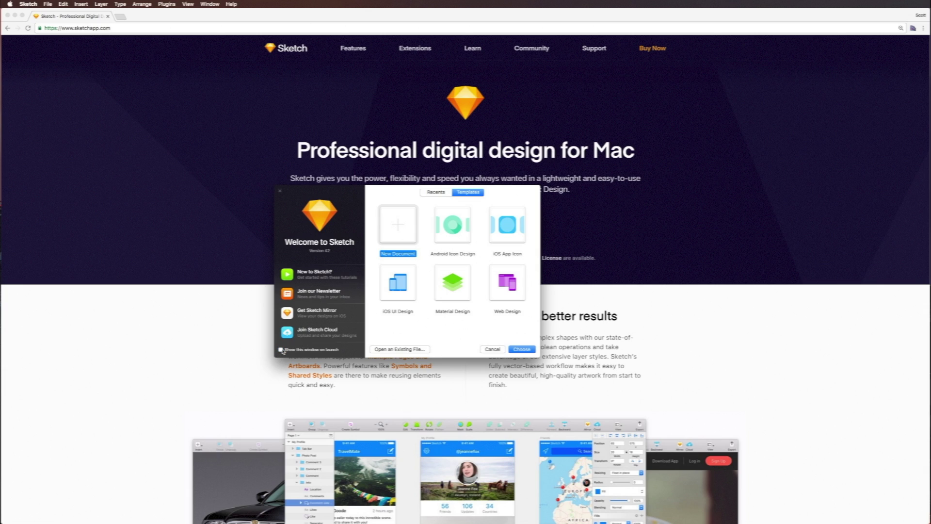
left_click(281, 350)
left_click(434, 192)
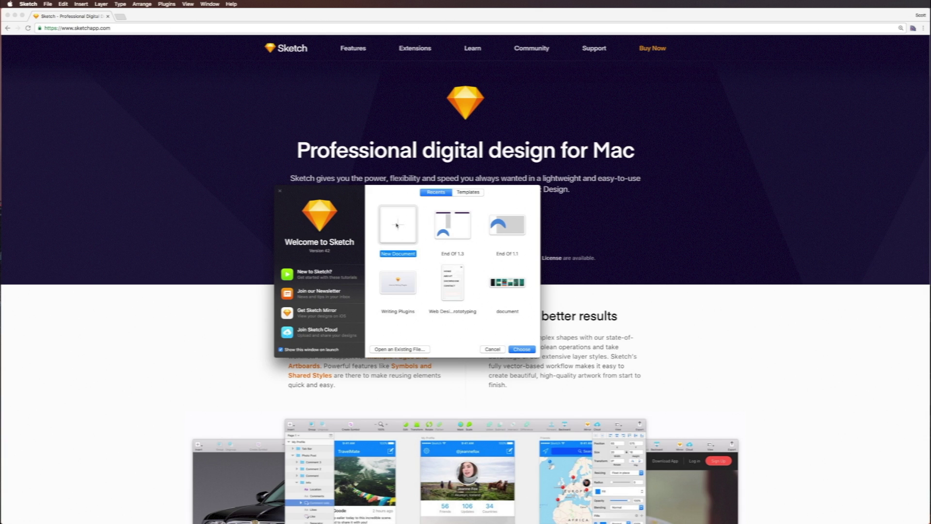
- Create a new blank Sketch document from the Welcome window
left_click(521, 349)
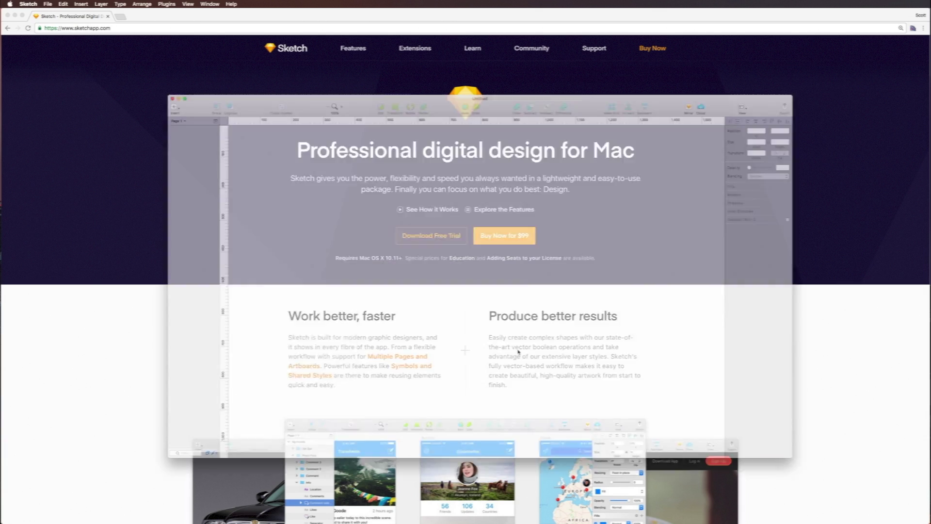